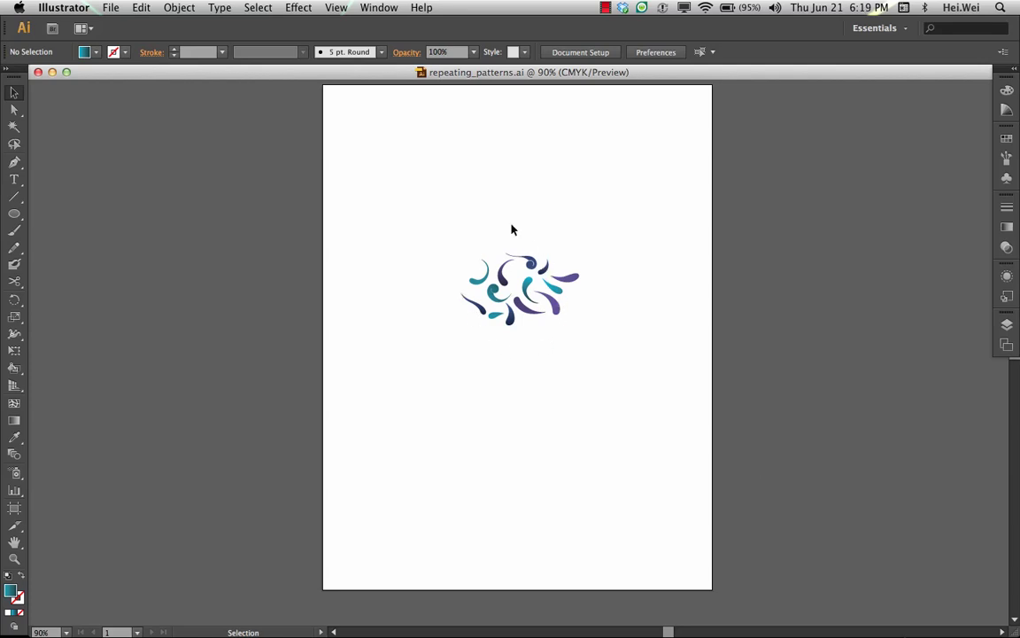
- Make the selected swirl motif into pattern swatch New Pattern 2, suppressing the notice
drag(453, 234, 578, 342)
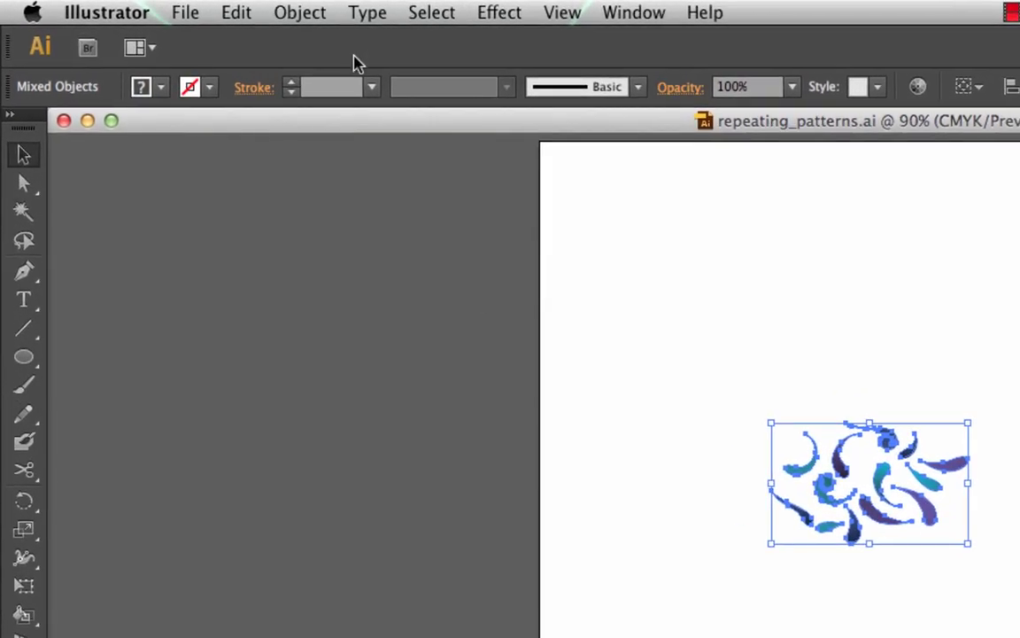
click(301, 13)
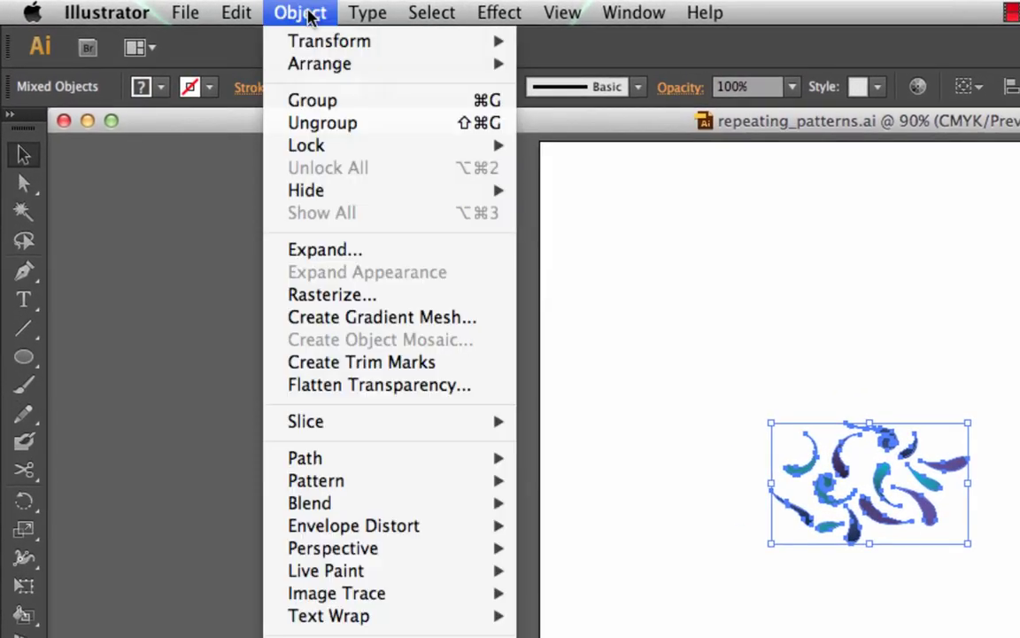
mouse_move(369, 488)
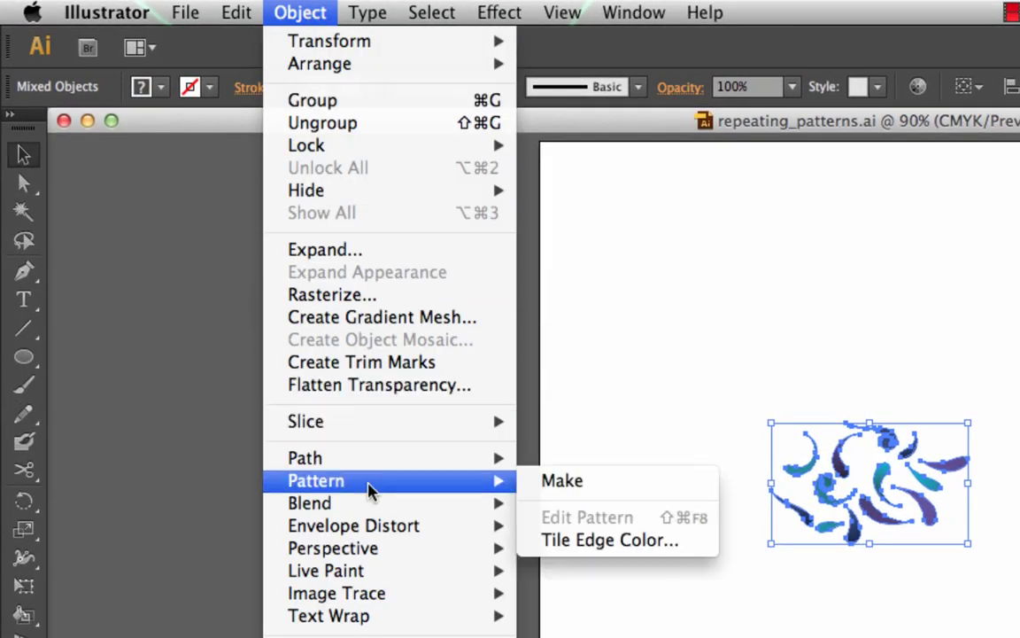
click(592, 488)
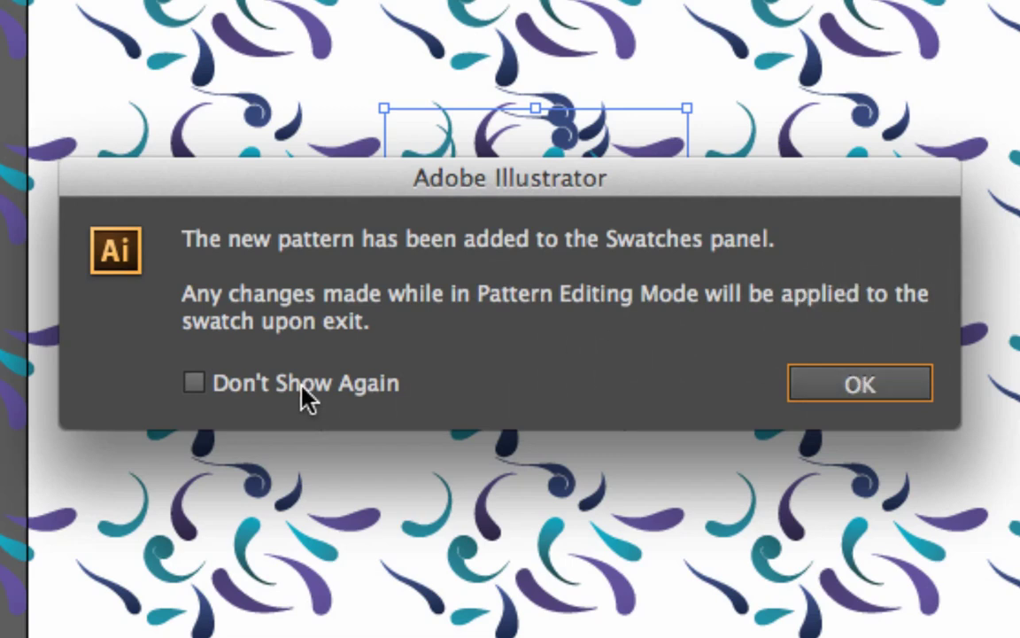
click(194, 382)
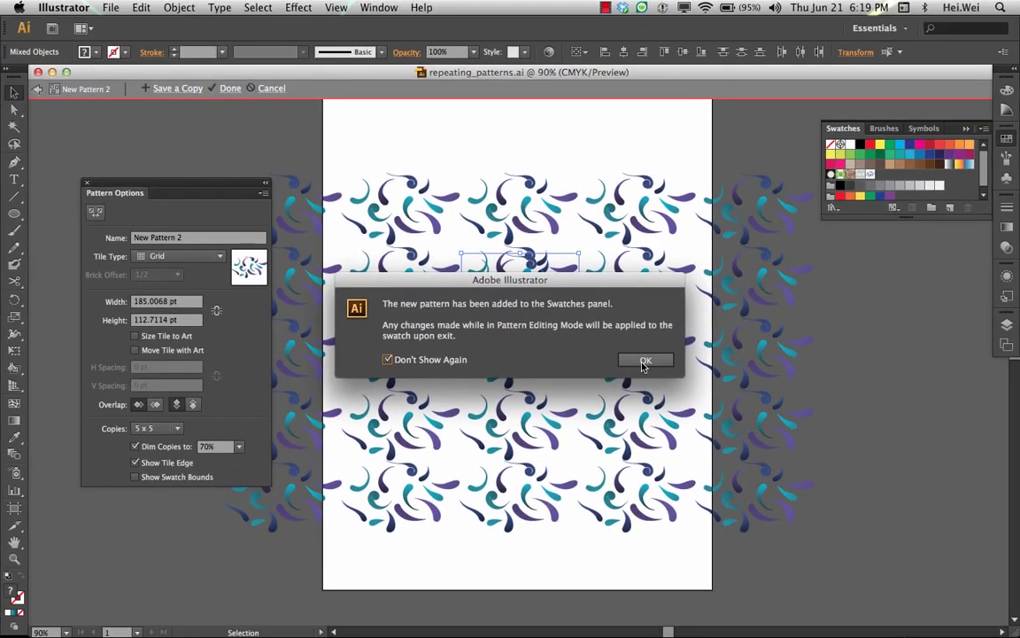
click(644, 363)
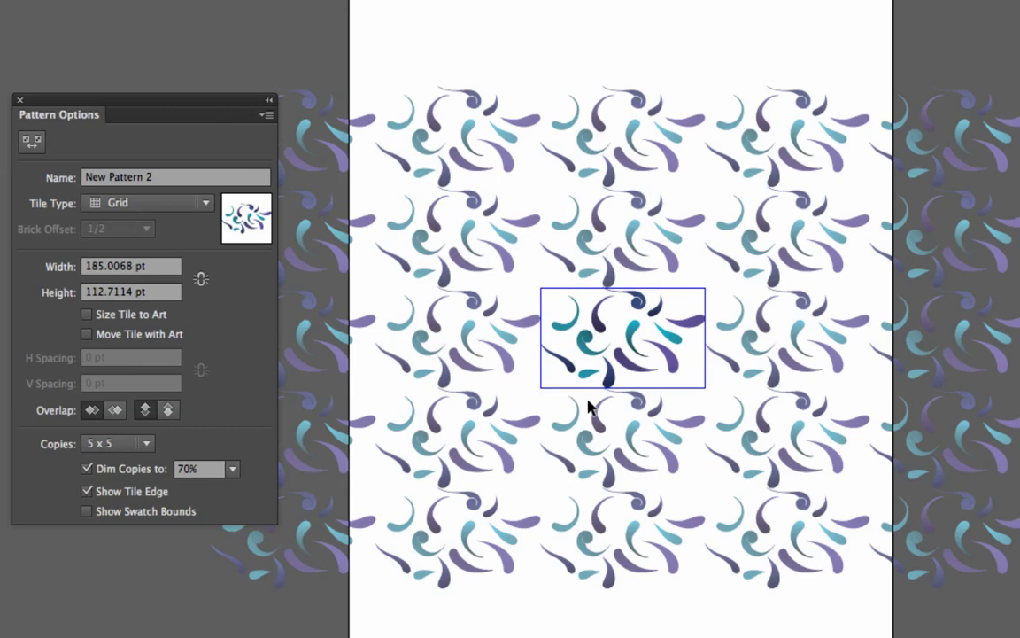
- Zoom in and reposition the dark swirls, teal crescent and teal teardrop within the tile
key(ctrl+plus)
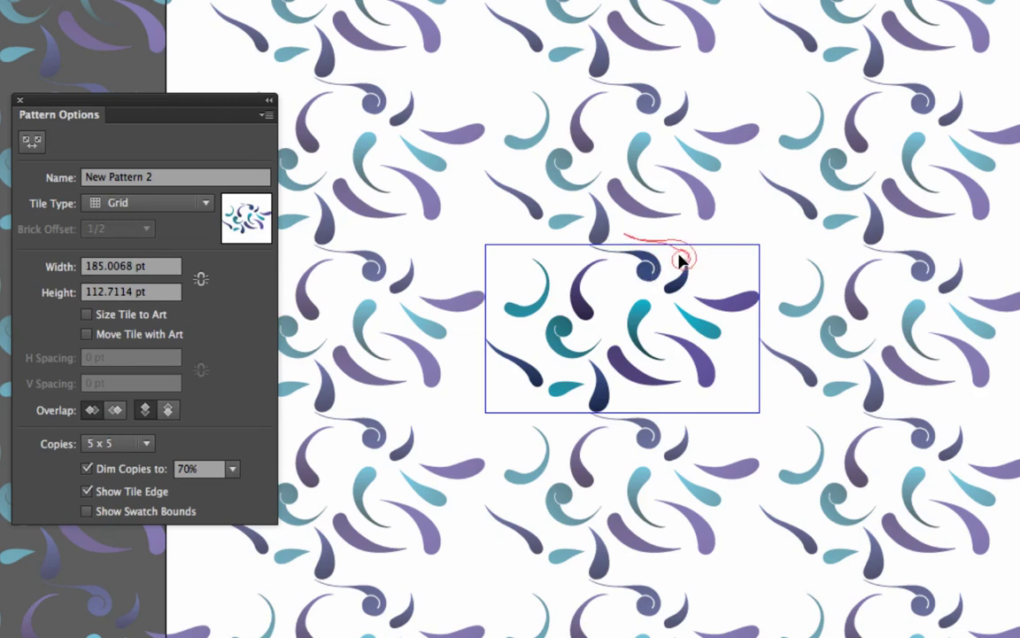
drag(648, 268, 710, 251)
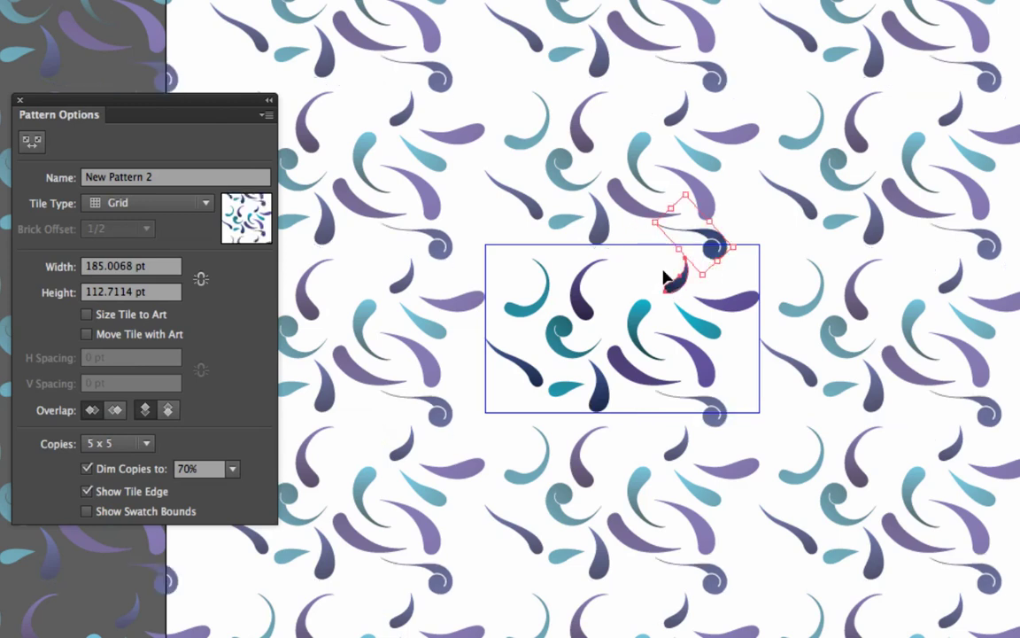
click(639, 254)
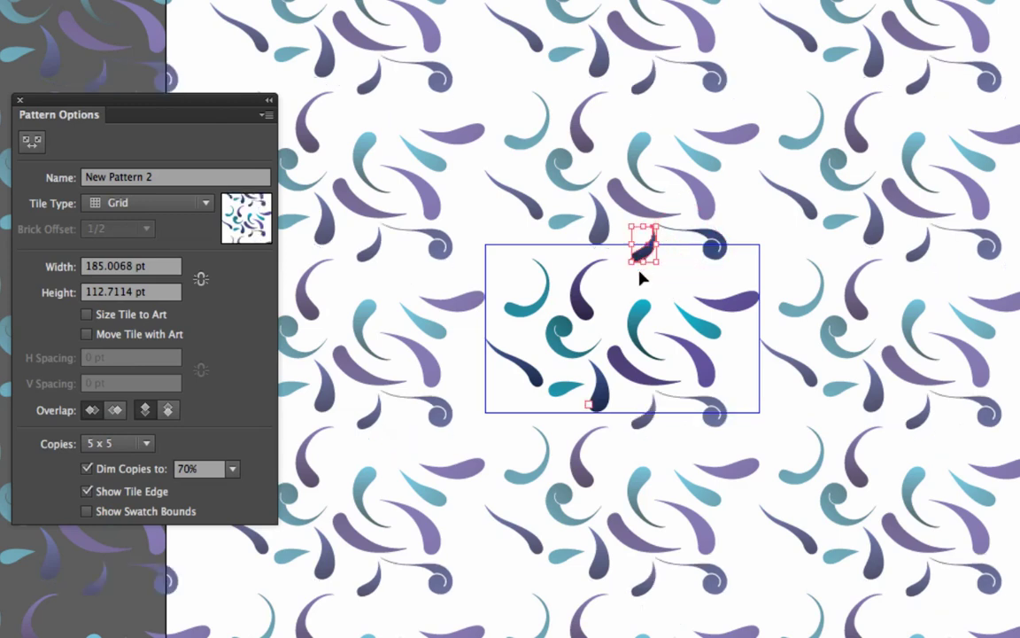
click(578, 295)
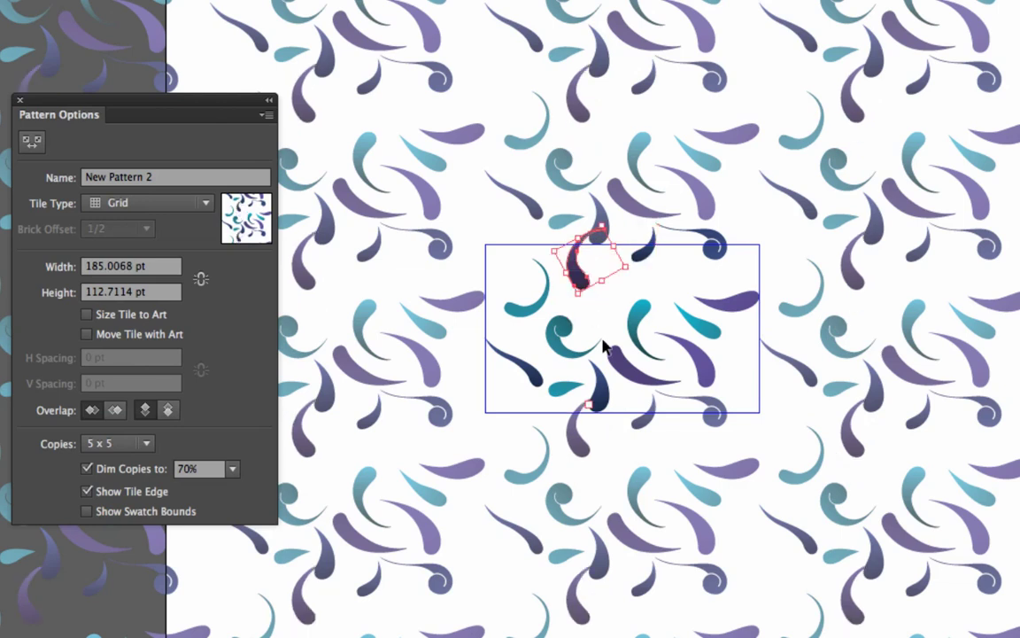
click(611, 399)
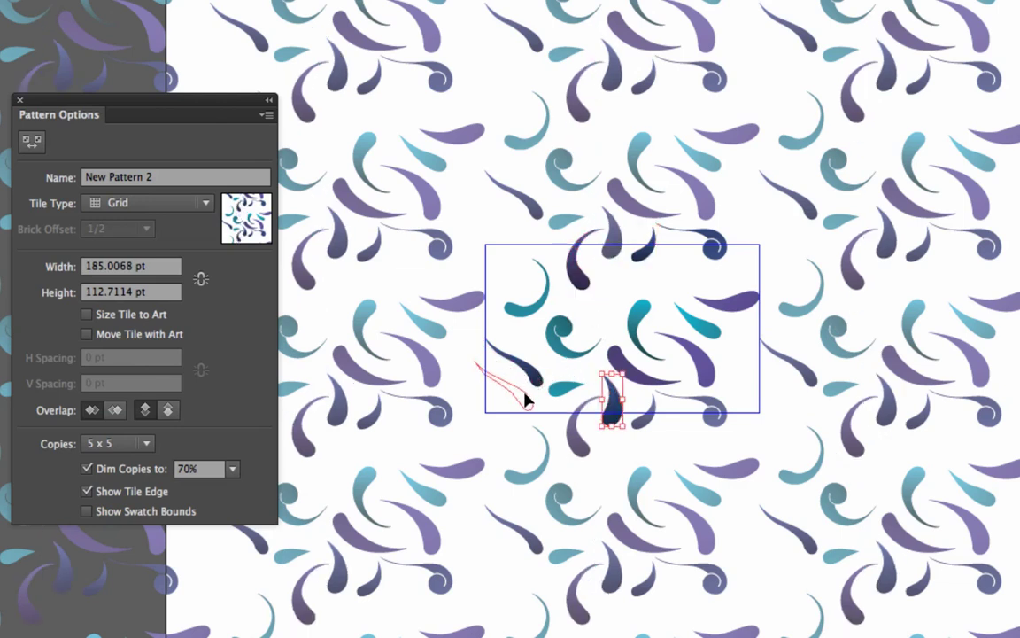
drag(521, 413, 522, 415)
drag(539, 319, 539, 342)
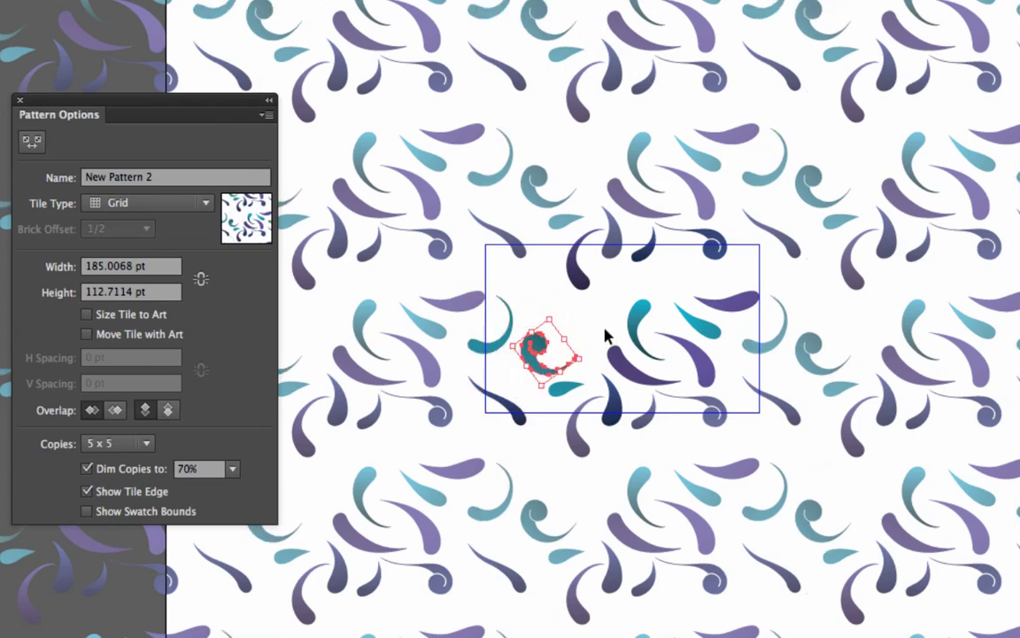
drag(620, 312, 608, 303)
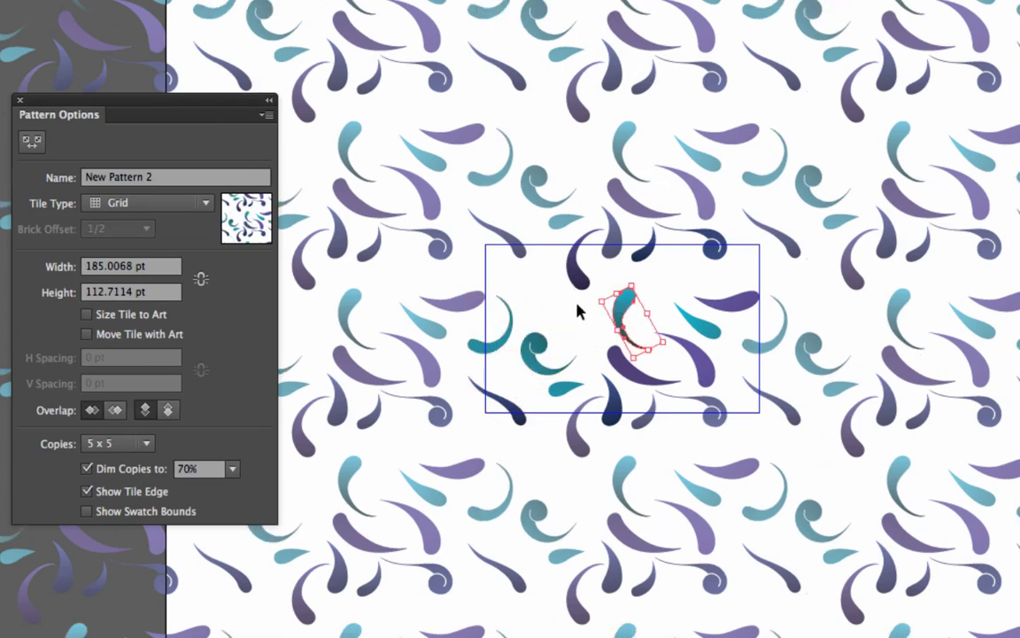
drag(699, 332, 549, 308)
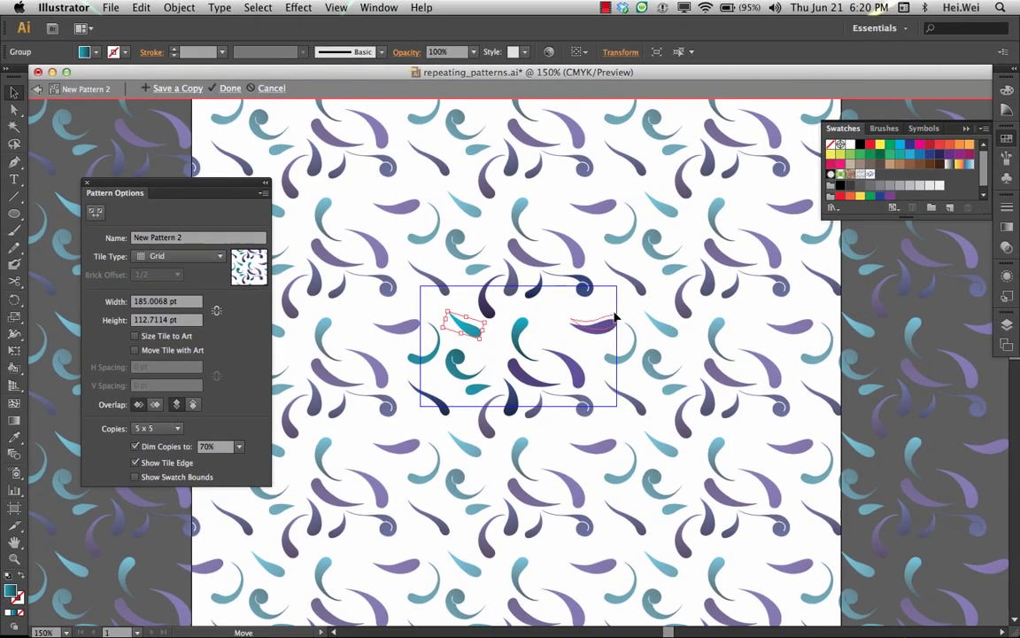
- Move and rotate the purple teardrop and teal crescent diagonally, then deselect to review
drag(742, 306, 767, 279)
drag(624, 310, 624, 310)
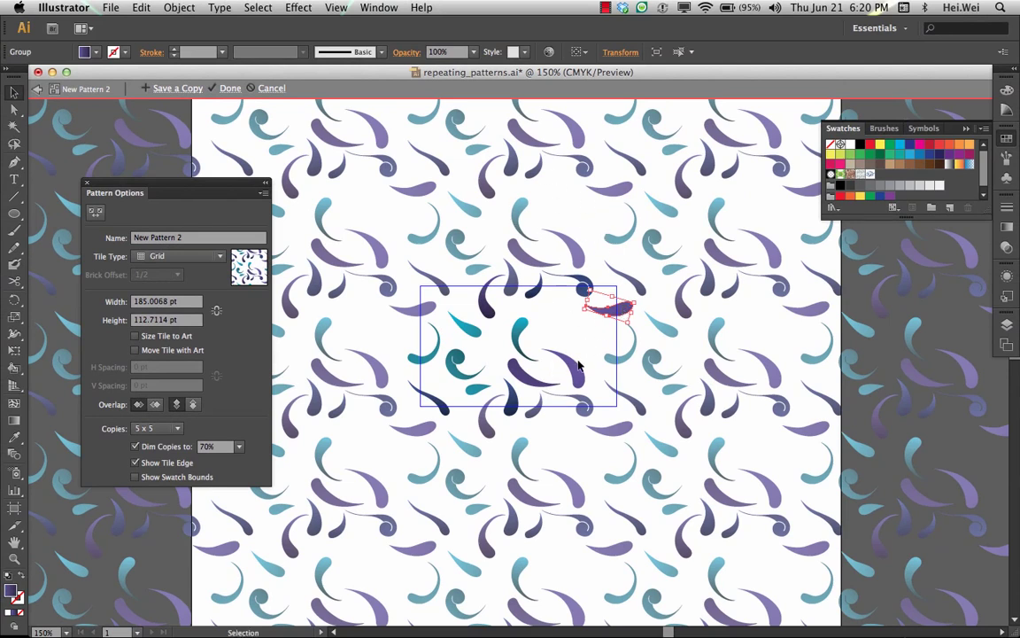
drag(588, 313, 542, 374)
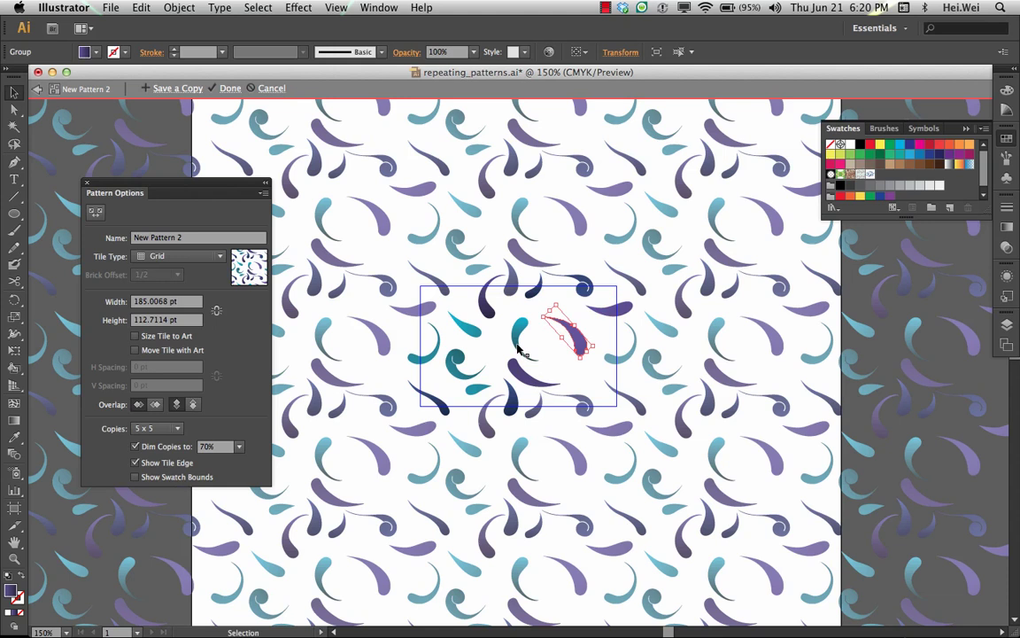
click(524, 339)
mouse_move(539, 314)
mouse_down()
mouse_move(519, 300)
mouse_move(533, 291)
mouse_move(547, 299)
mouse_up()
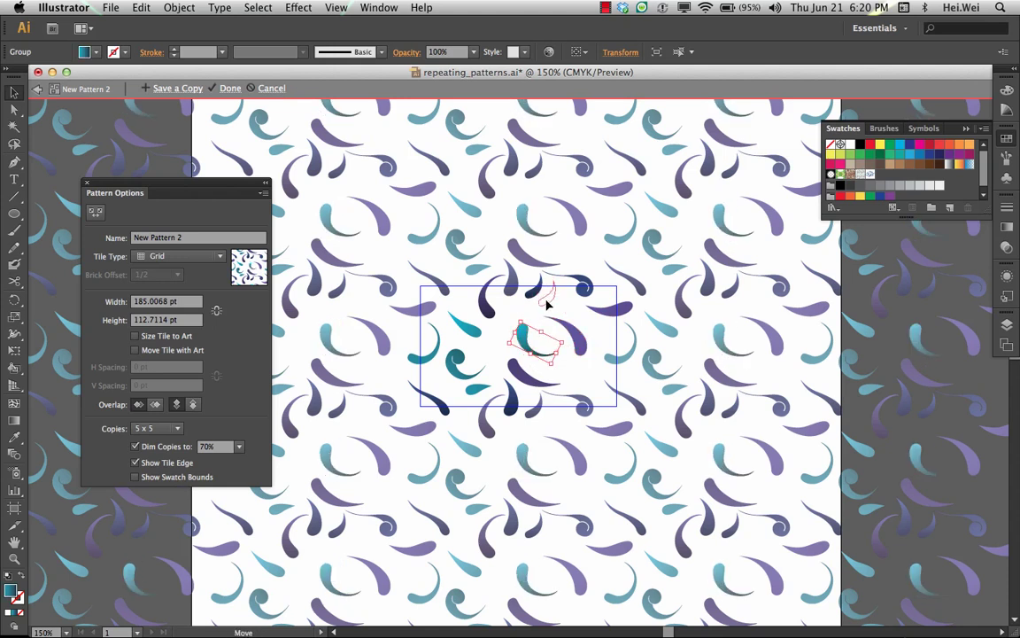
click(546, 296)
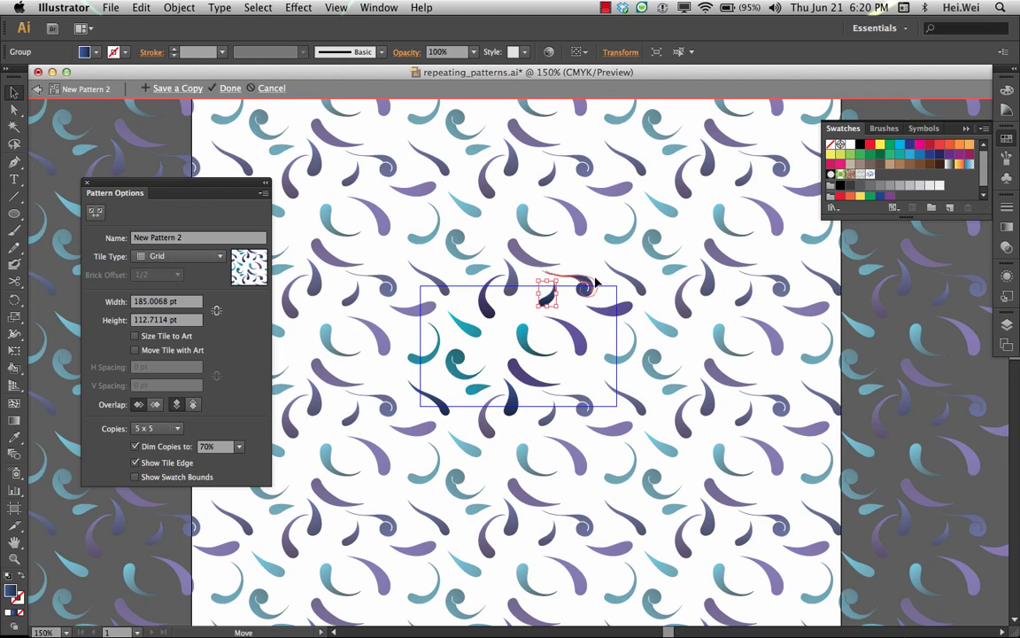
click(587, 280)
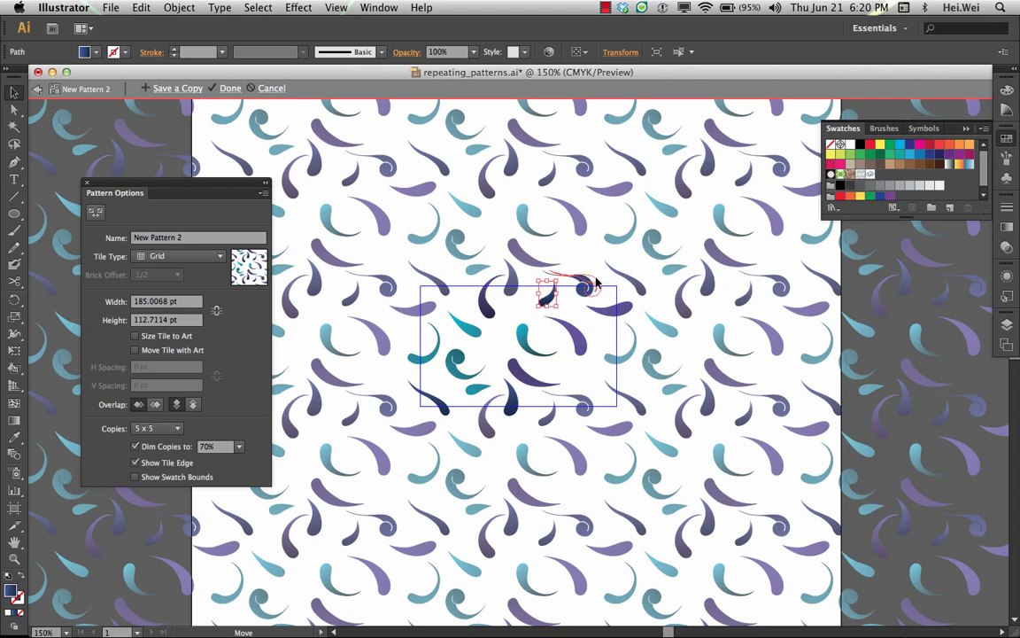
click(582, 356)
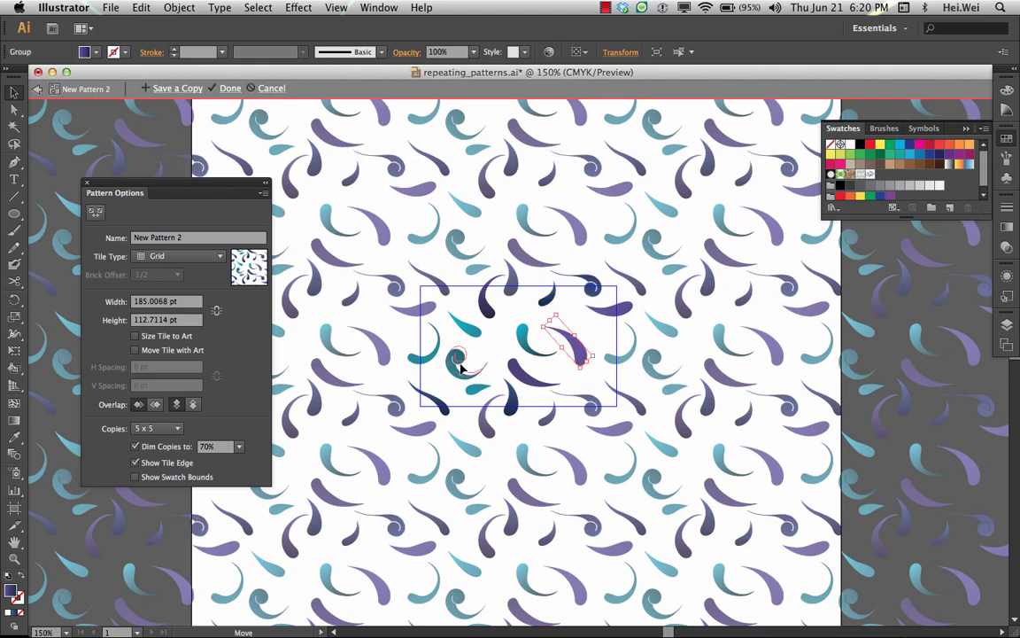
click(461, 361)
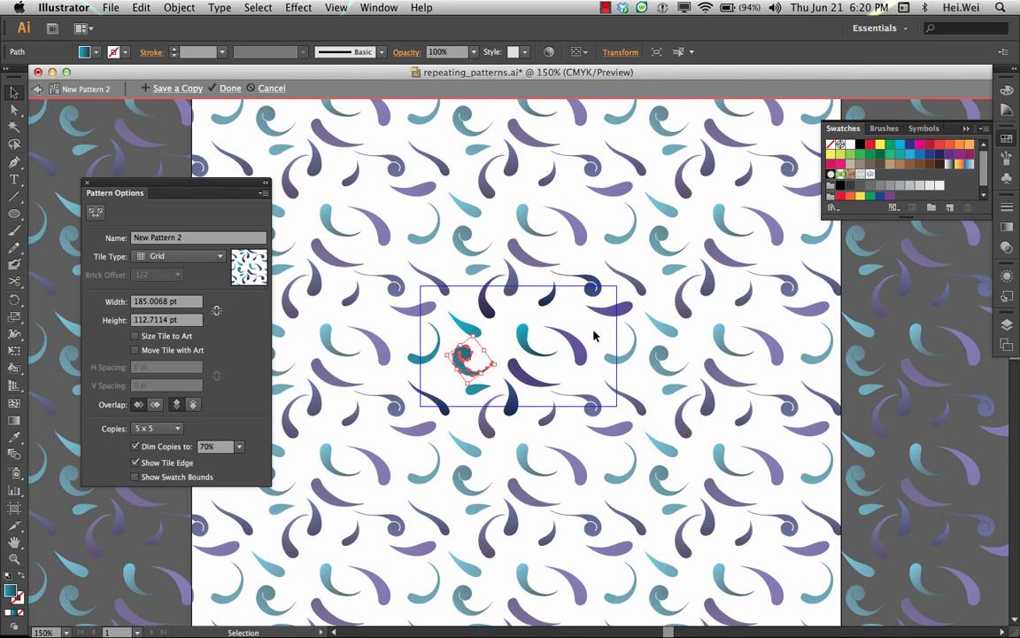
click(618, 262)
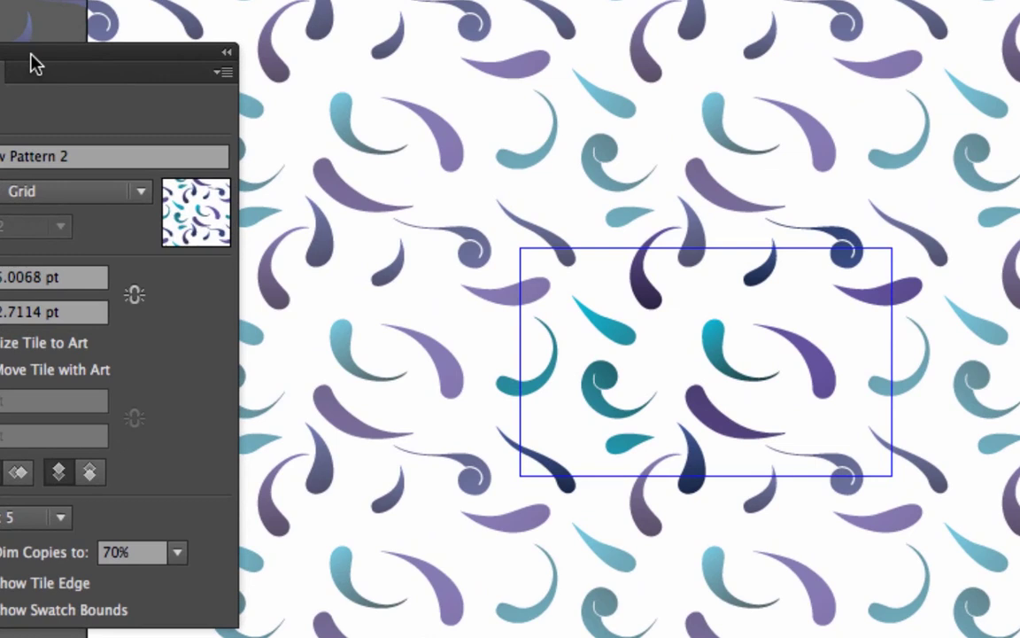
- Set the pattern's Tile Type to Brick by Column with a 3/4 brick offset
drag(31, 64, 170, 50)
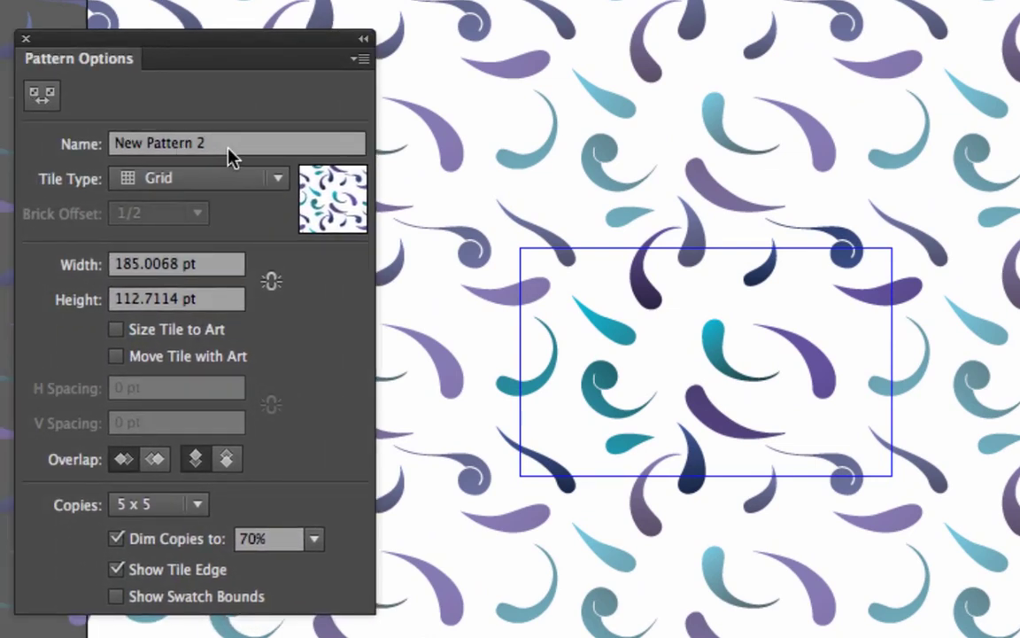
click(278, 182)
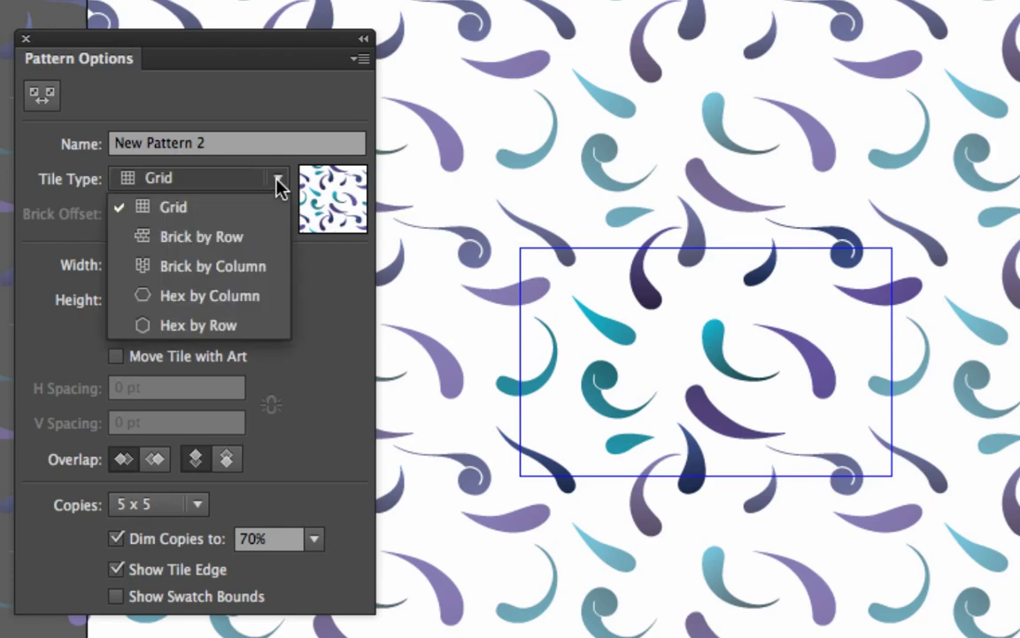
click(235, 246)
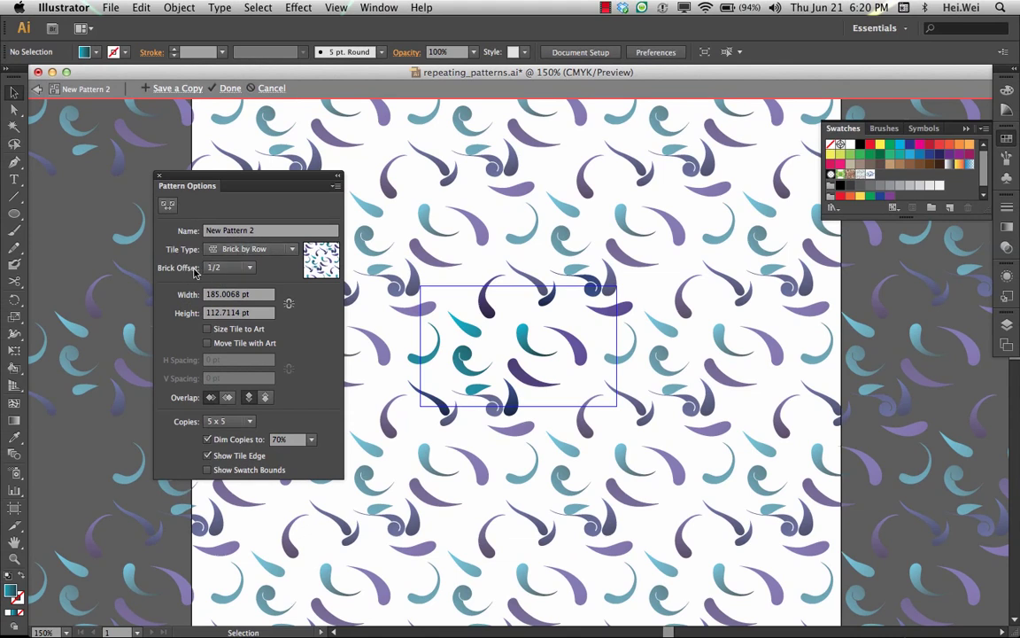
click(292, 254)
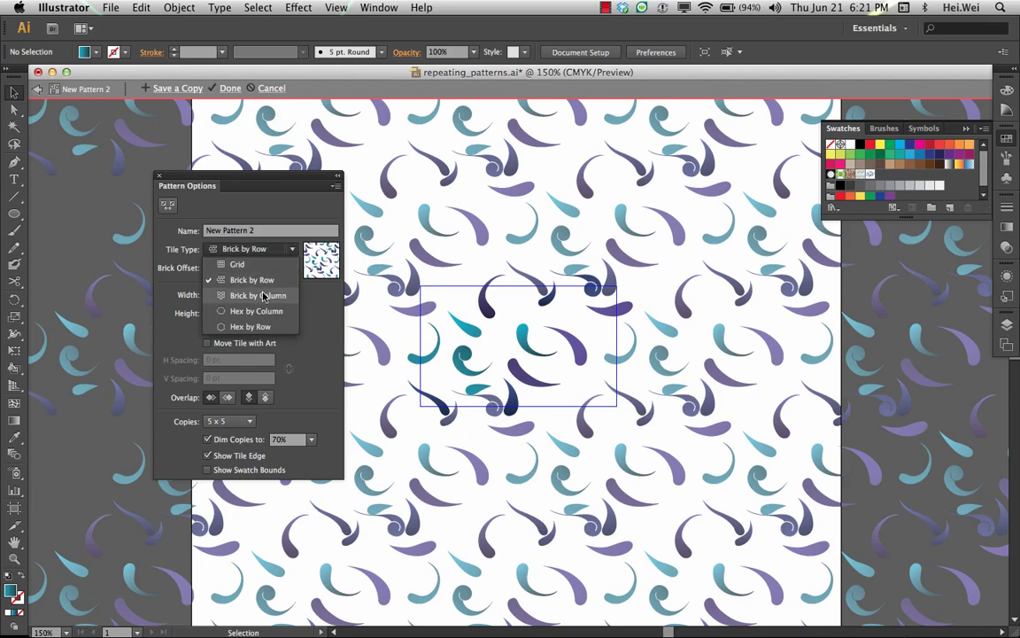
click(270, 295)
click(250, 270)
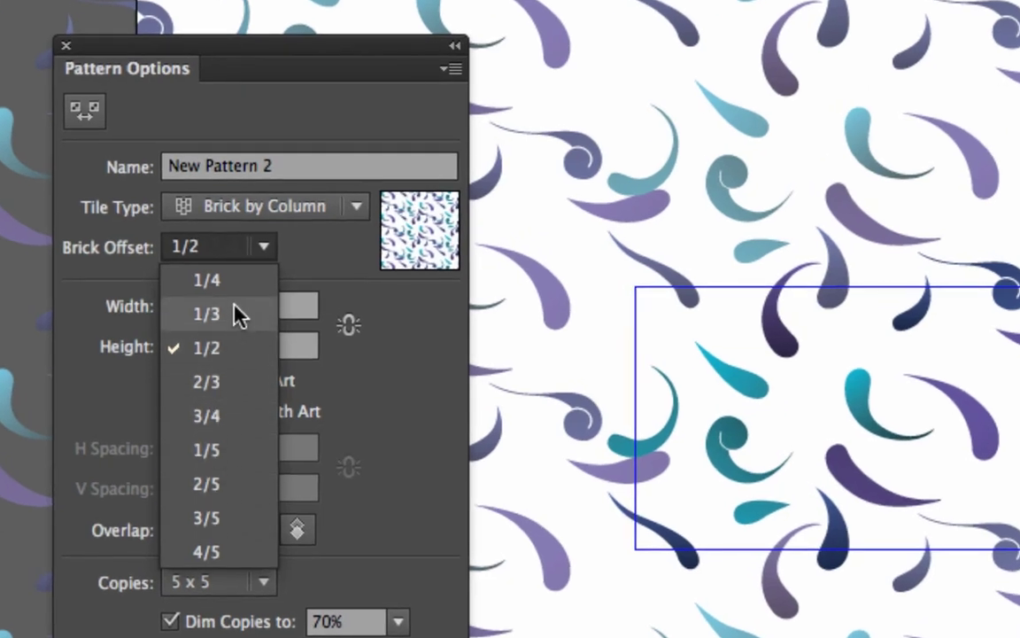
click(228, 409)
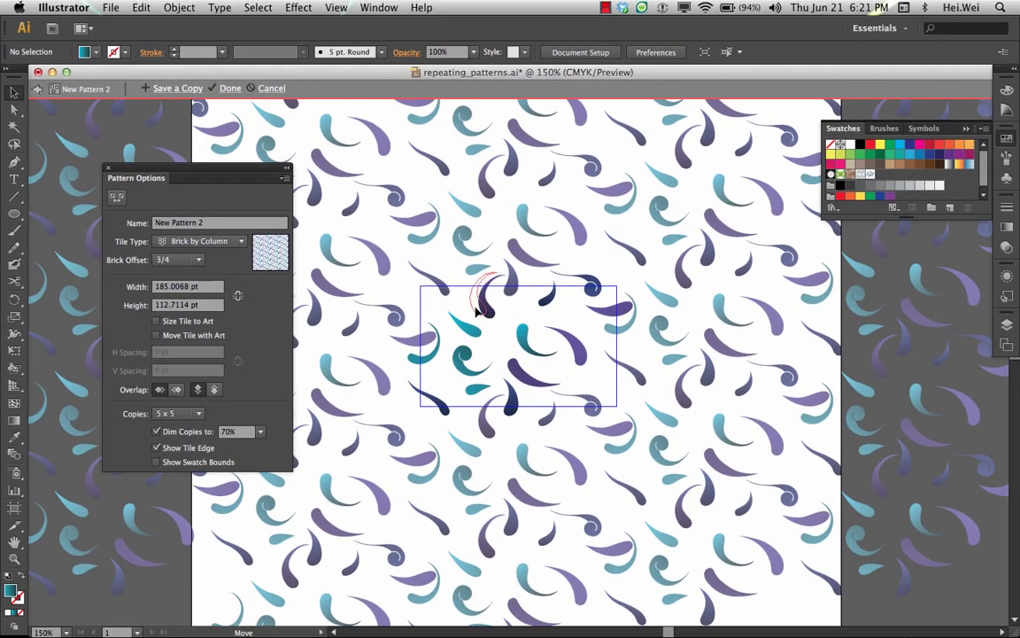
- Move a swirl group lower and reposition the teal swirl within the tile
click(476, 279)
drag(476, 272, 454, 376)
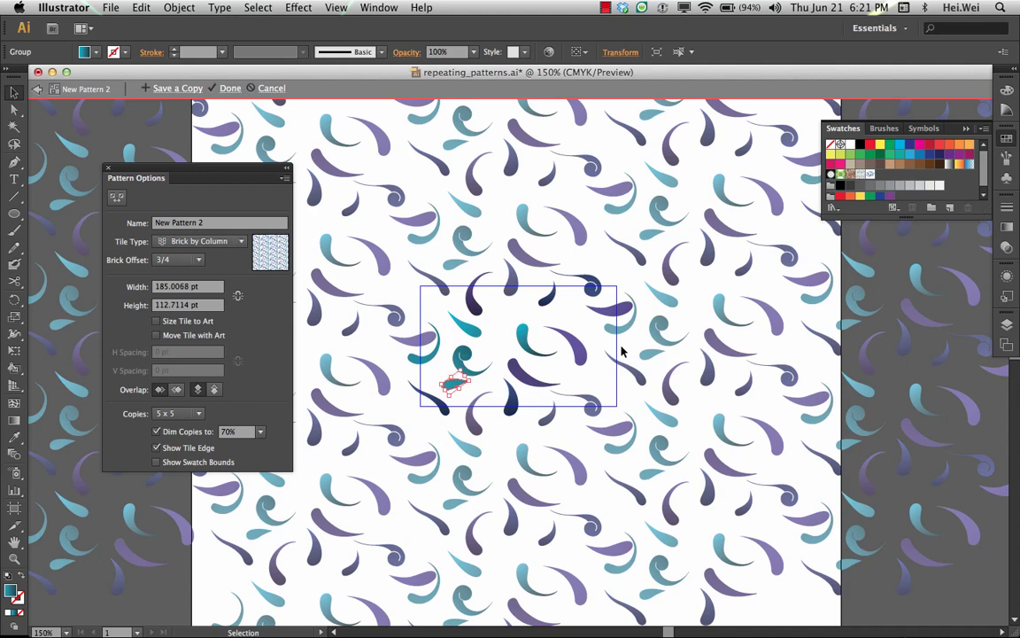
drag(485, 333, 499, 343)
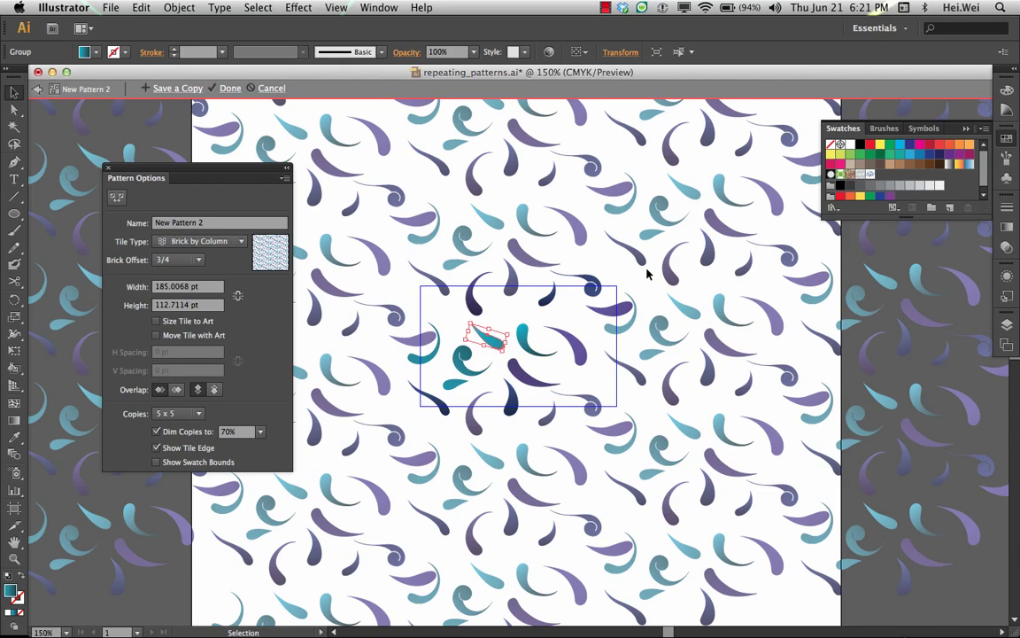
- Exit pattern editing and move the swirl motif to the artboard's upper left
key(Escape)
drag(649, 301, 389, 155)
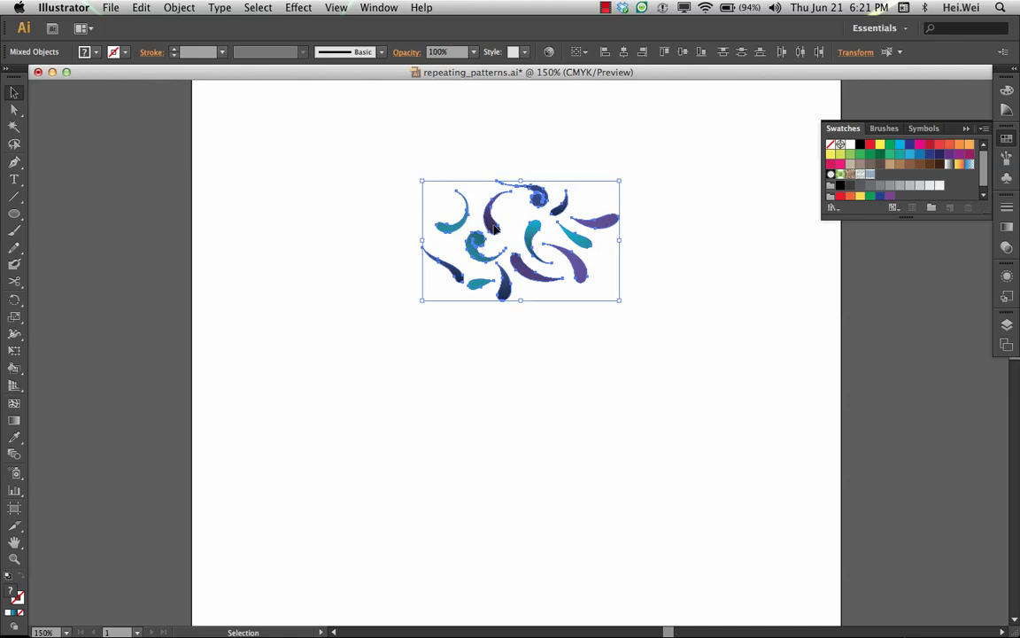
drag(494, 228, 299, 171)
click(419, 299)
- Draw a large rectangle below the motif, fill it with the swirl pattern, and shift it left
key(m)
drag(404, 255, 797, 572)
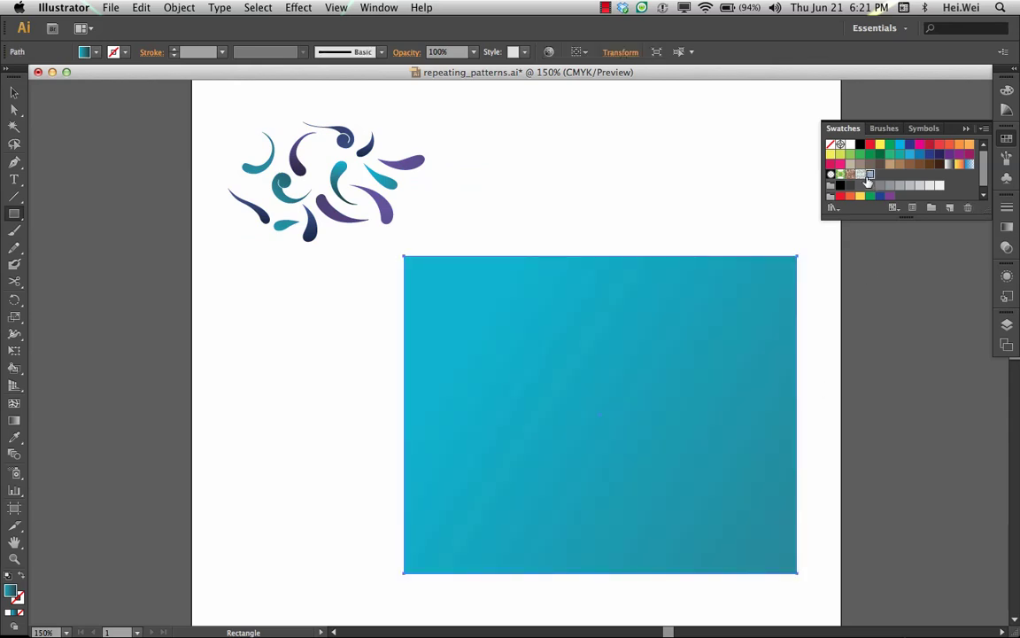
click(868, 176)
key(super+shift+a)
key(v)
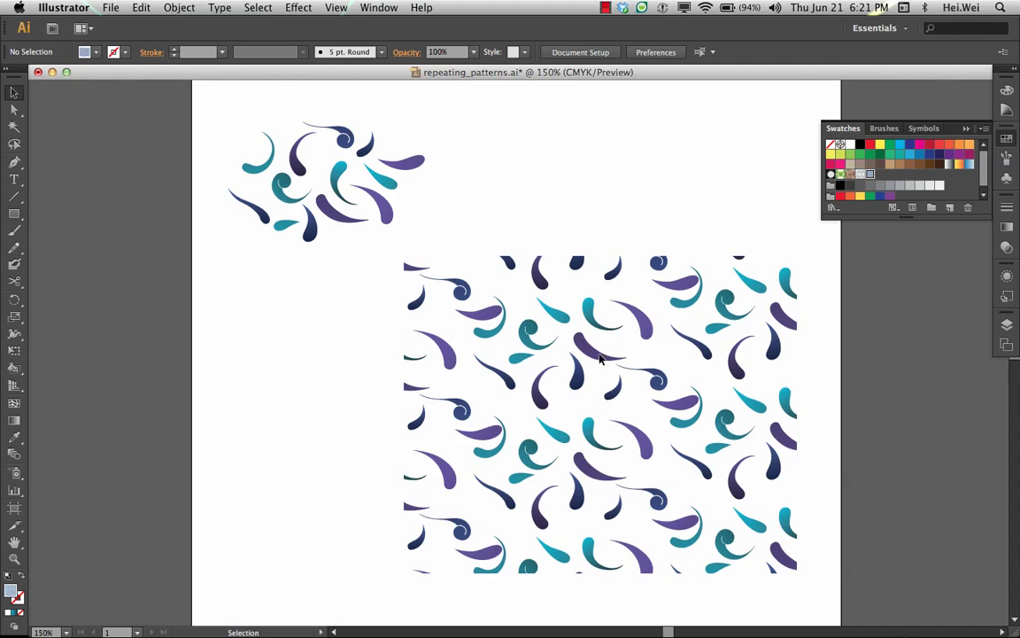
drag(590, 356, 454, 371)
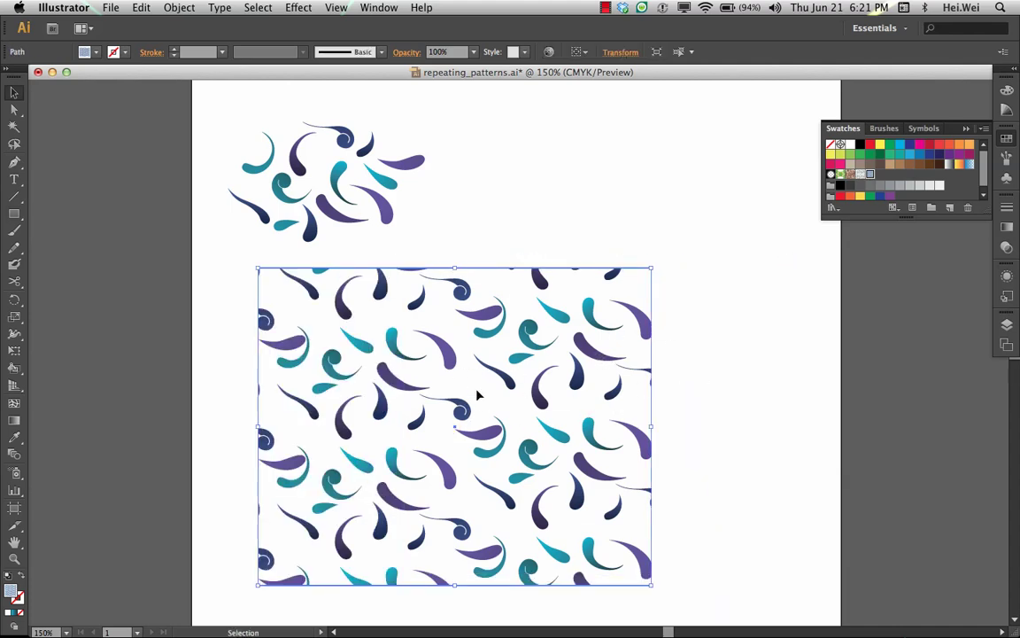
click(760, 292)
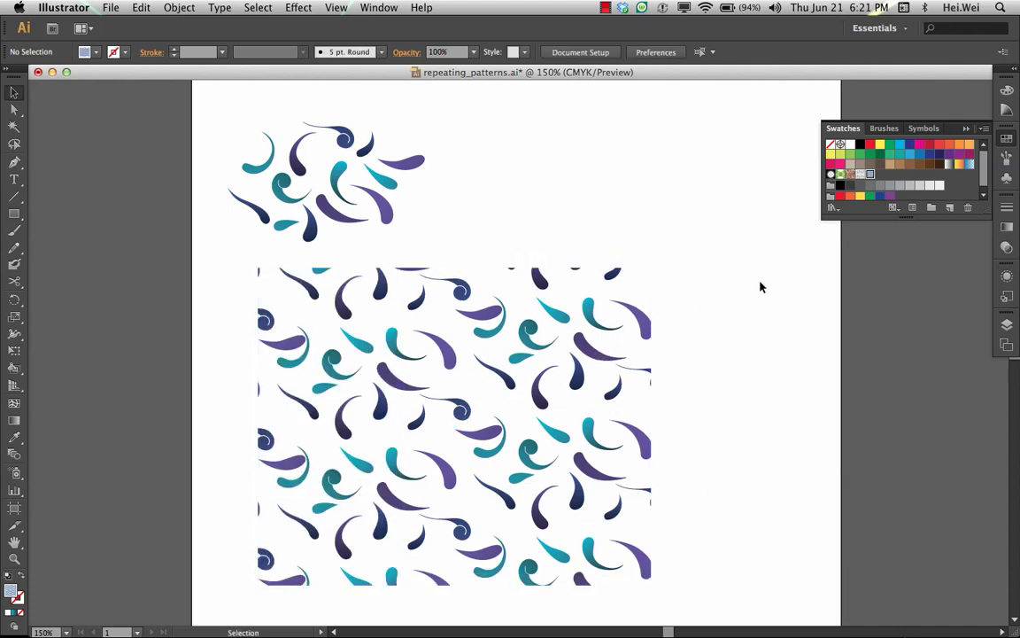
- Reopen New Pattern 2 for editing and move a swirl upward inside the tile
double_click(870, 176)
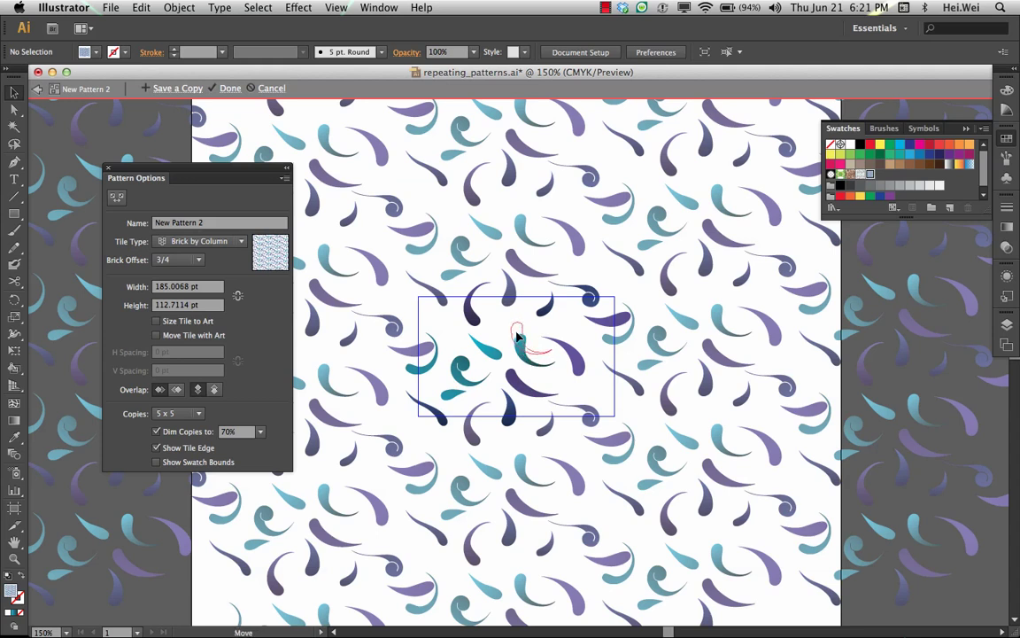
click(518, 339)
click(457, 268)
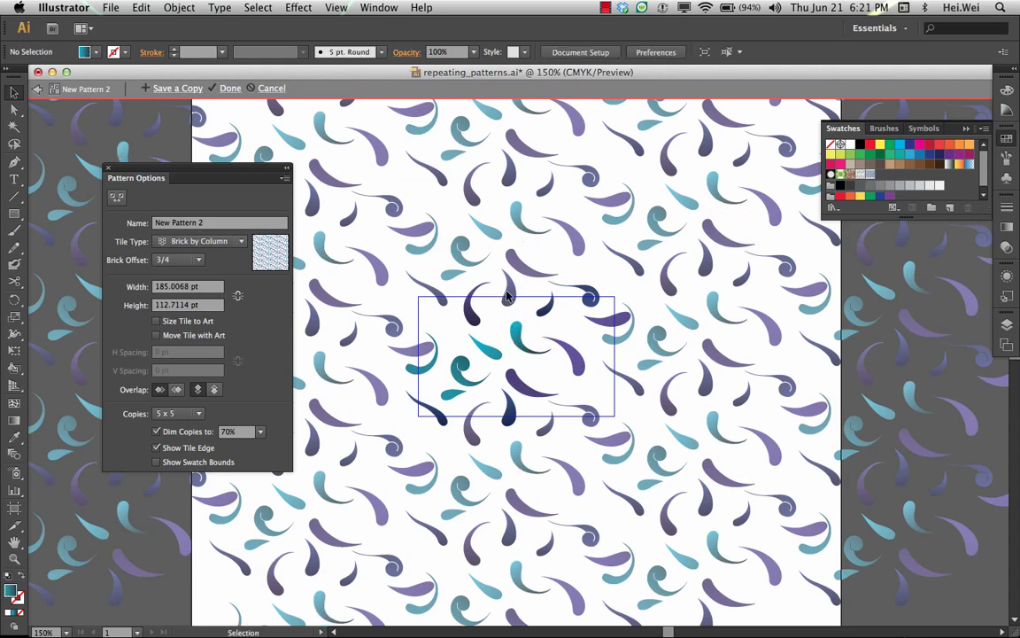
drag(505, 410, 502, 355)
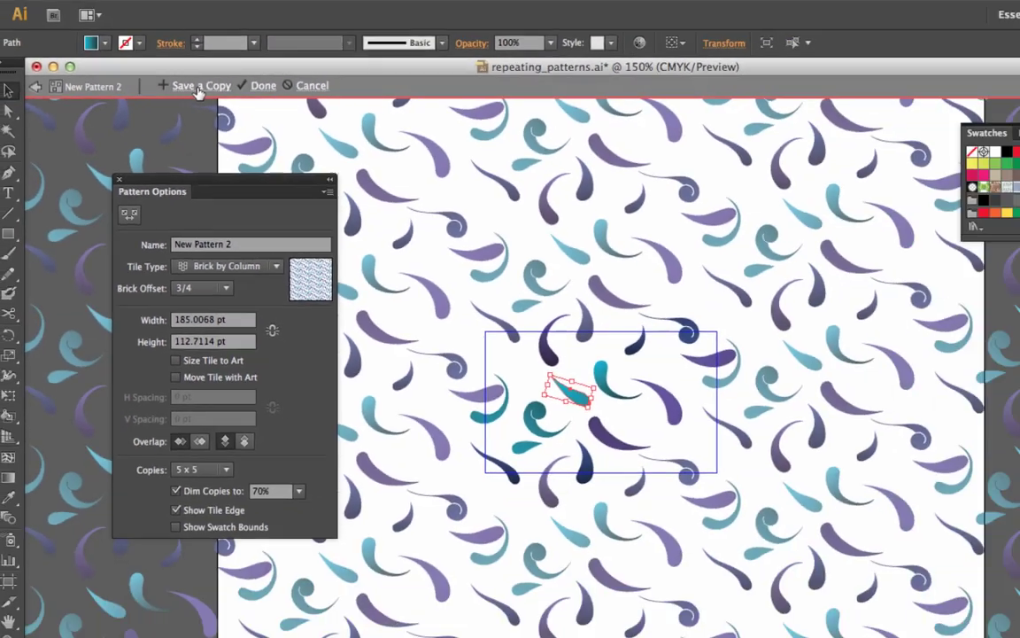
- Save a copy of the edited pattern as New Pattern 3 and dismiss the confirmation
click(390, 78)
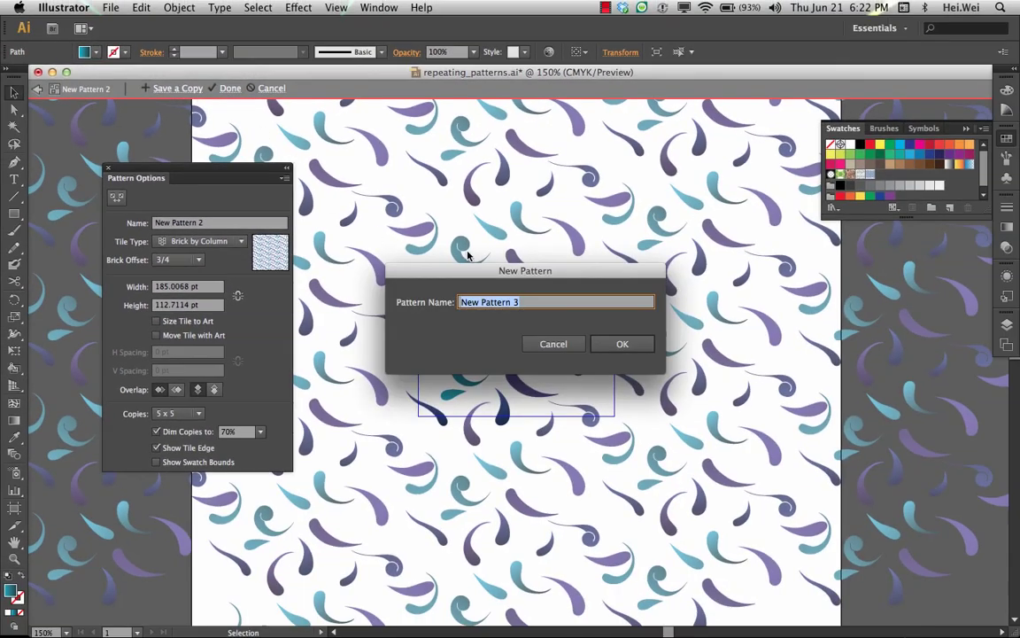
click(601, 349)
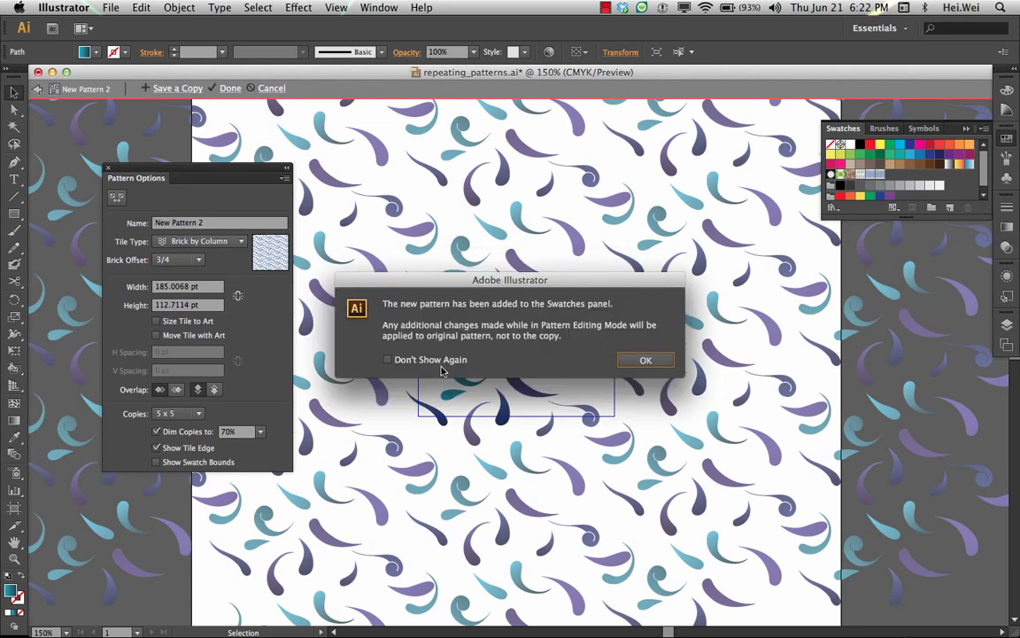
click(649, 361)
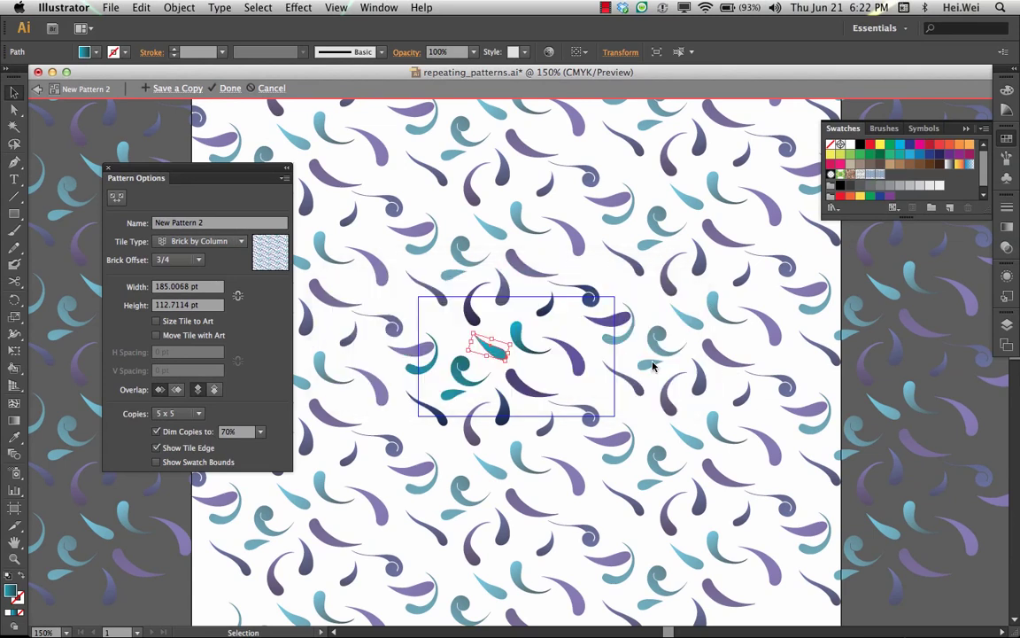
- Exit pattern editing to the artboard, then select and deselect the pattern-filled rectangle
double_click(583, 281)
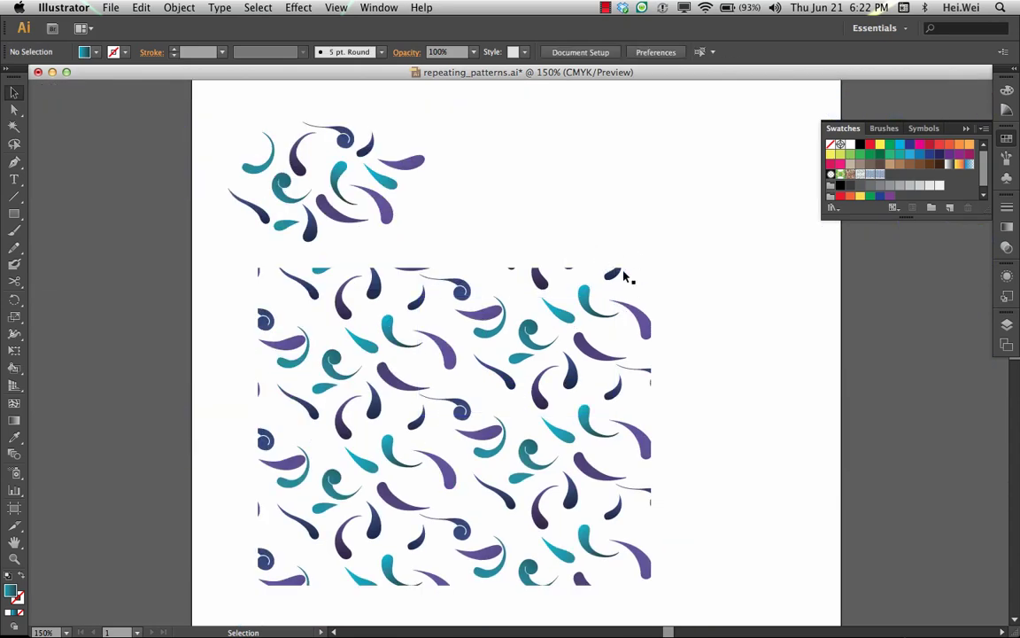
click(526, 347)
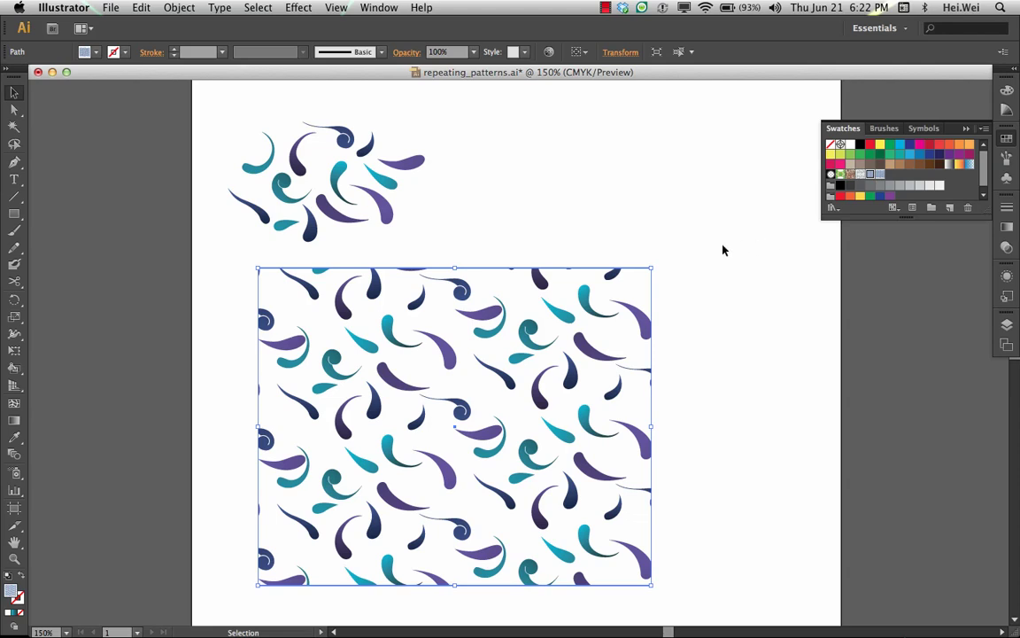
click(528, 232)
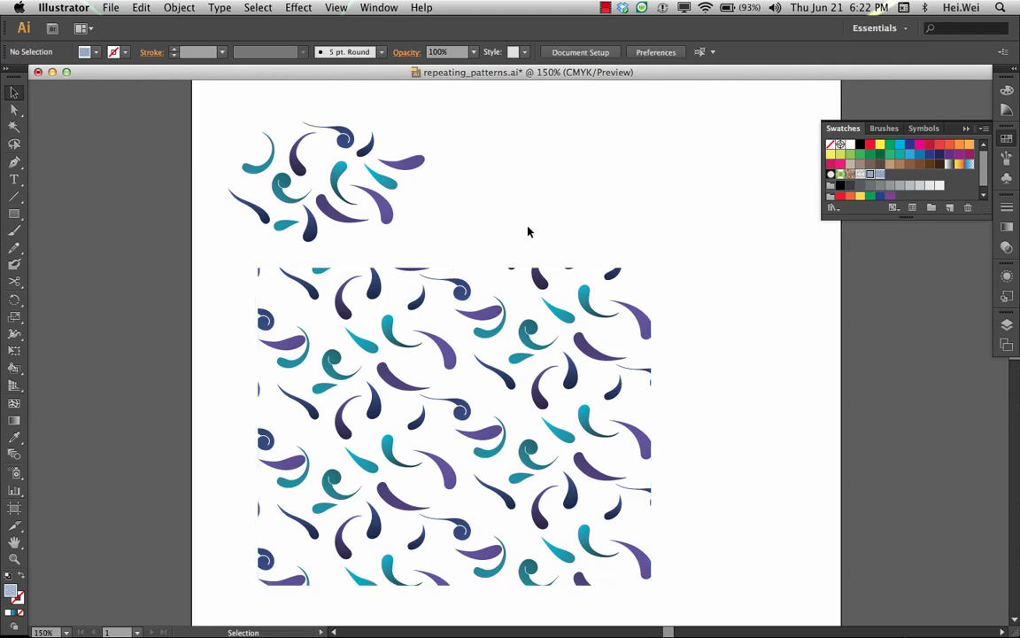